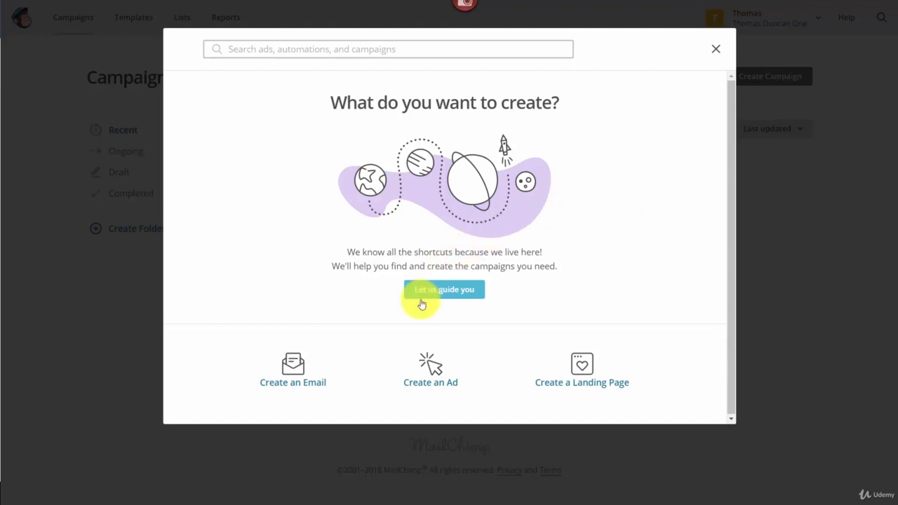
- Start an automated email campaign and look through the Subscriber Activity, E-Commerce and Date Based automation types
left_click(290, 386)
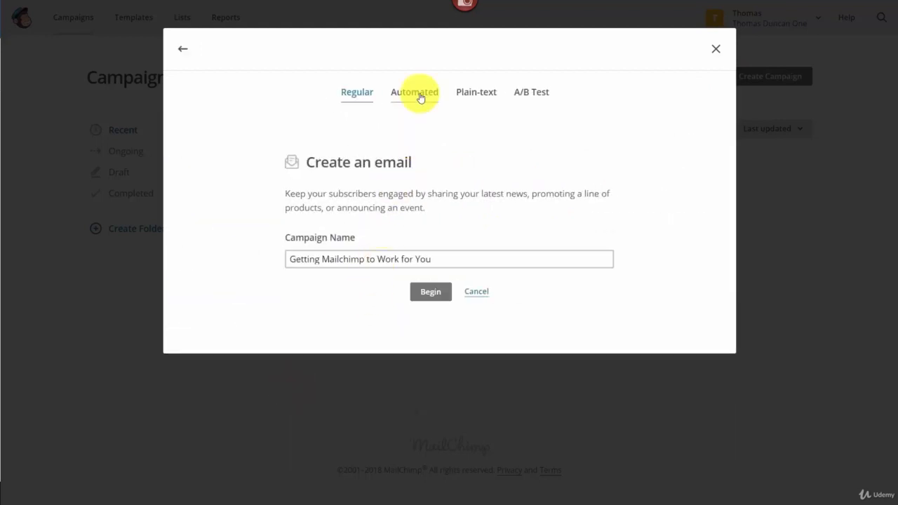
left_click(421, 98)
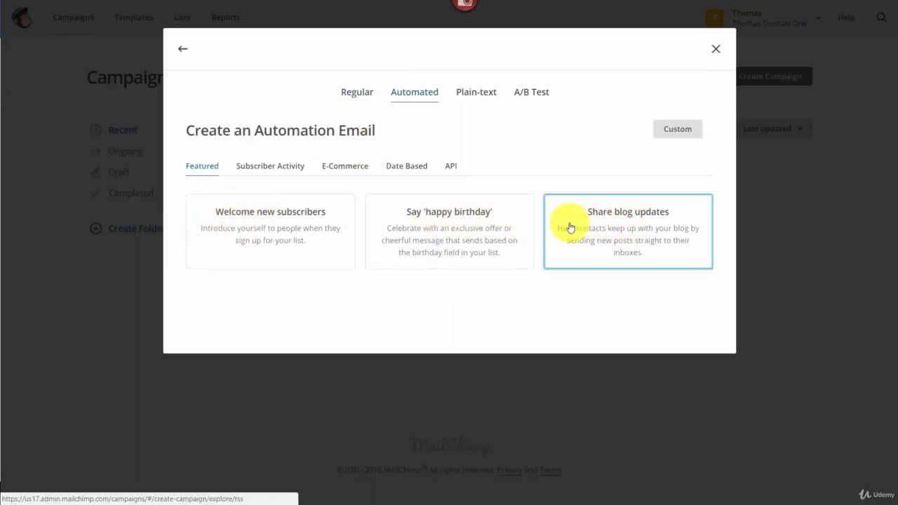
left_click(270, 166)
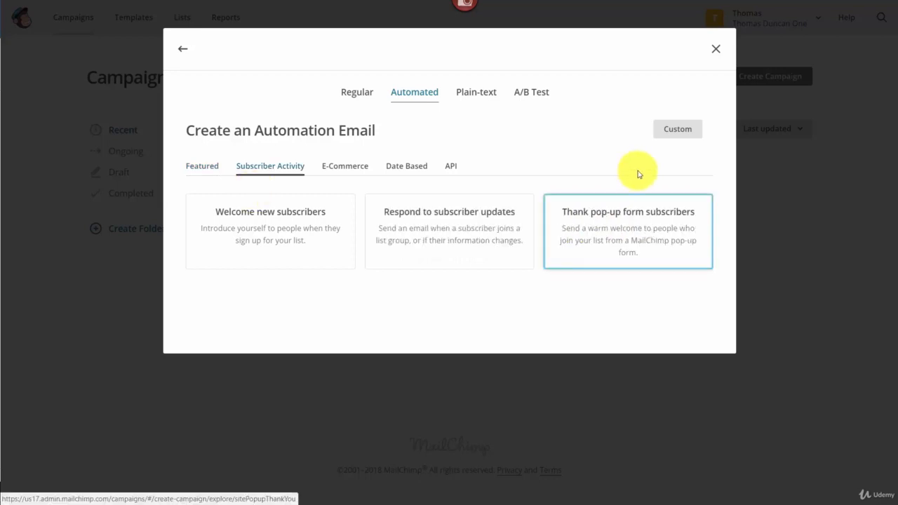
left_click(351, 171)
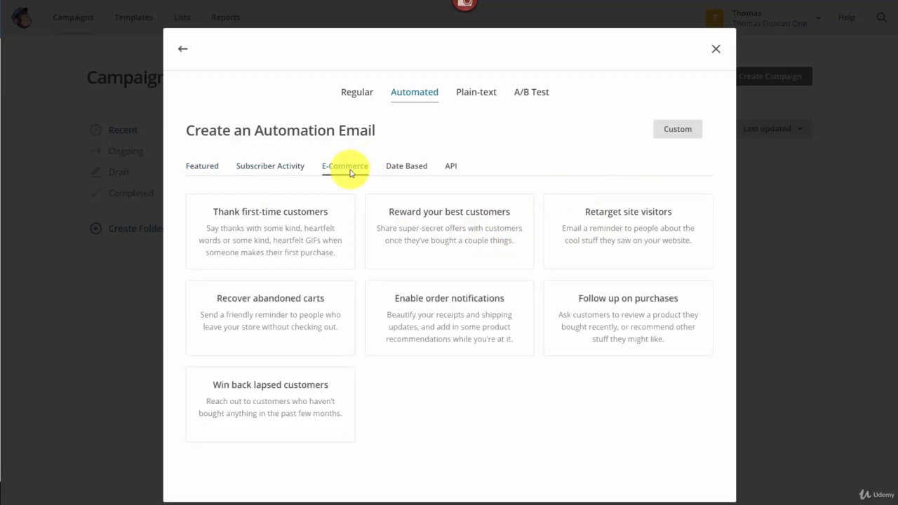
left_click(404, 169)
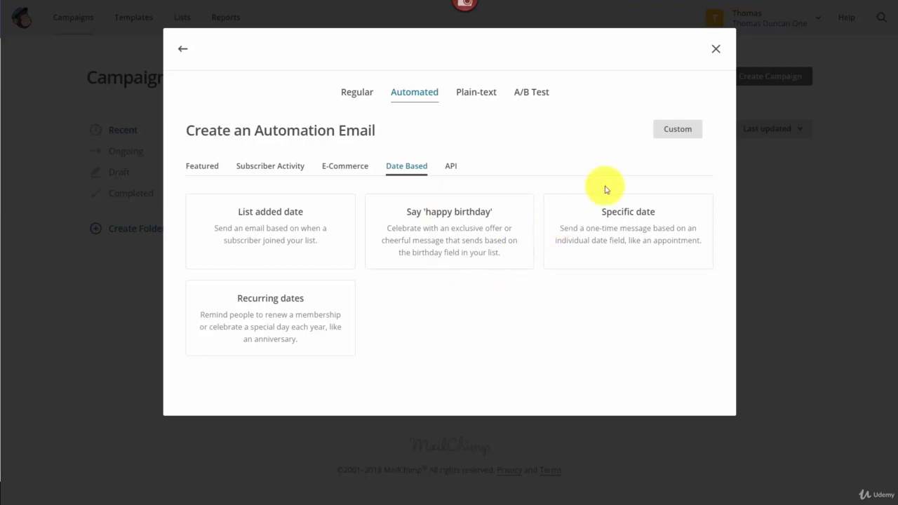
- Create a custom automation named "Onging Mailchimp Videos" for the existing subscriber list
left_click(675, 134)
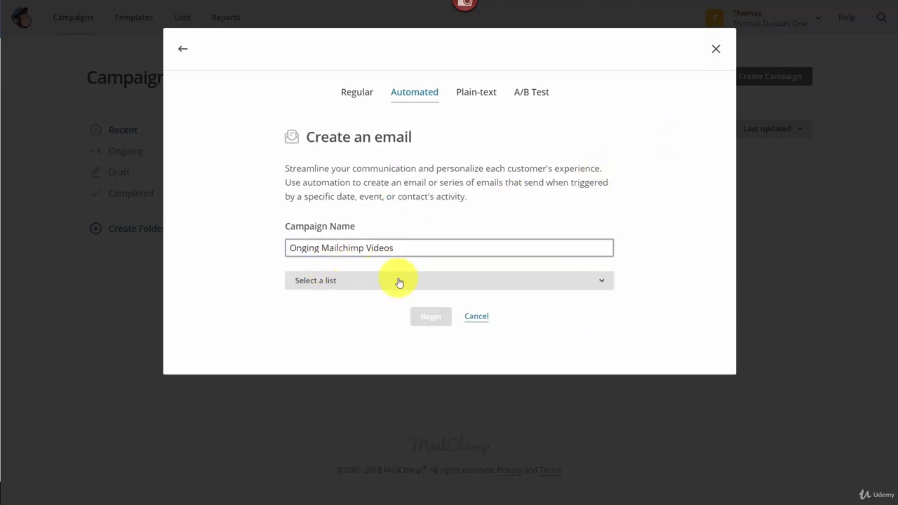
left_click(542, 288)
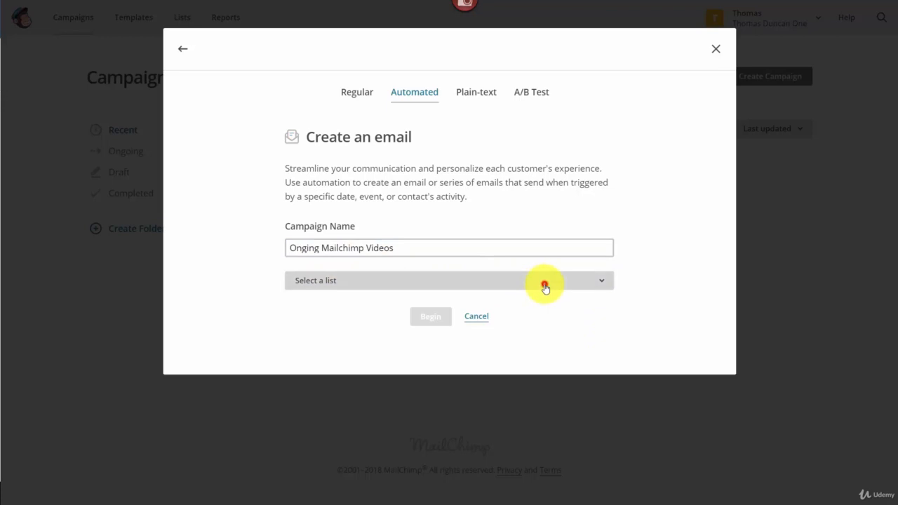
left_click(545, 288)
left_click(367, 391)
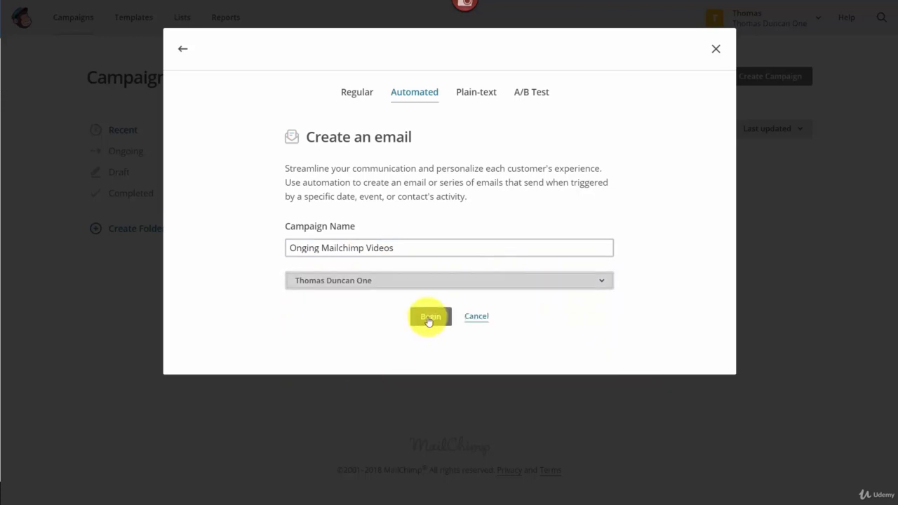
left_click(428, 318)
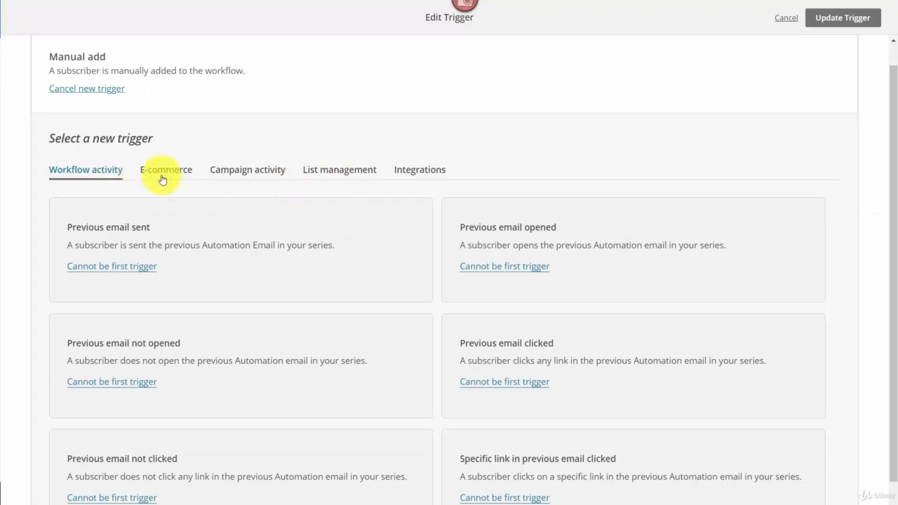
- Set the workflow trigger to Signup with a 1-day delay, including imported subscribers, and update it
left_click(328, 172)
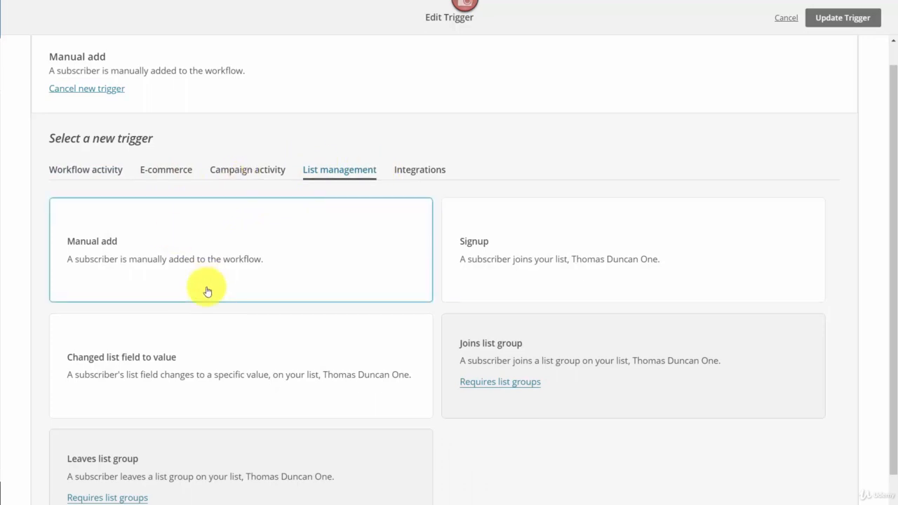
left_click(483, 249)
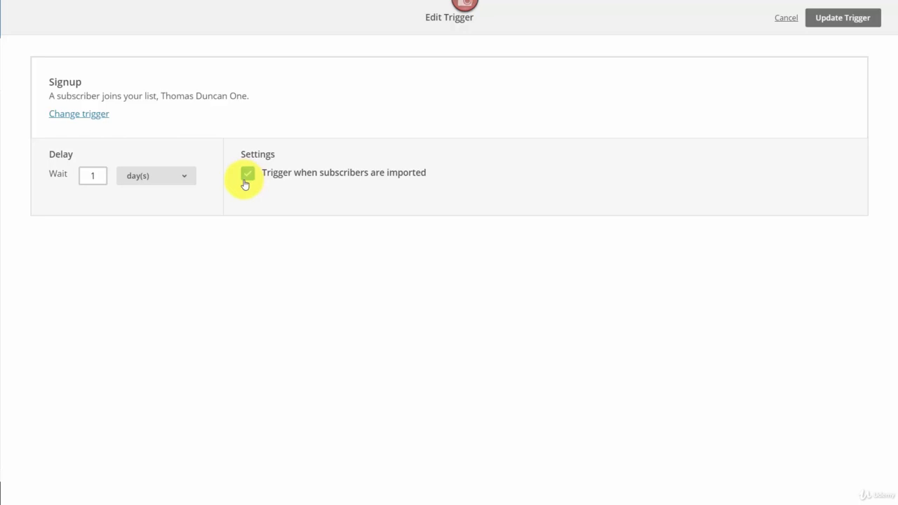
left_click(854, 30)
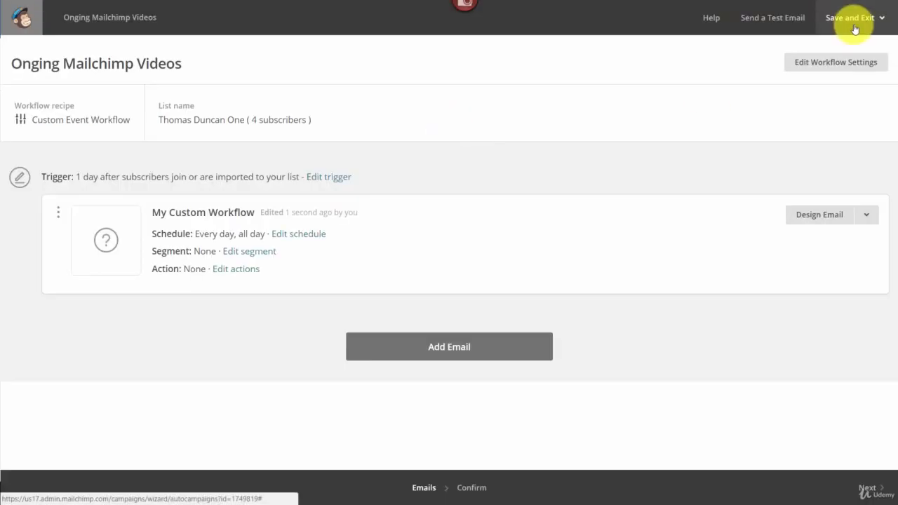
- Set up the workflow's first email as "Mailchimp Videos" and choose the Simple Text template for it
left_click(806, 218)
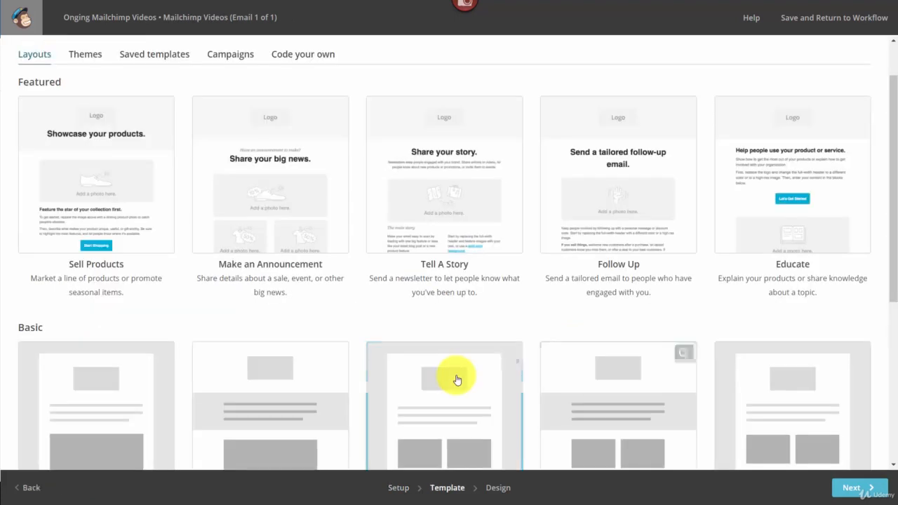
scroll(578, 270, "down", 1)
scroll(578, 270, "down", 4)
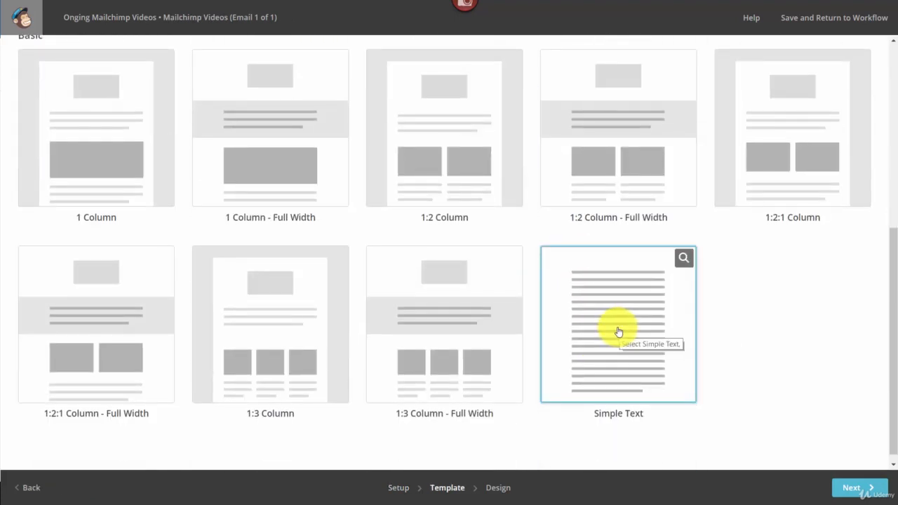
left_click(567, 410)
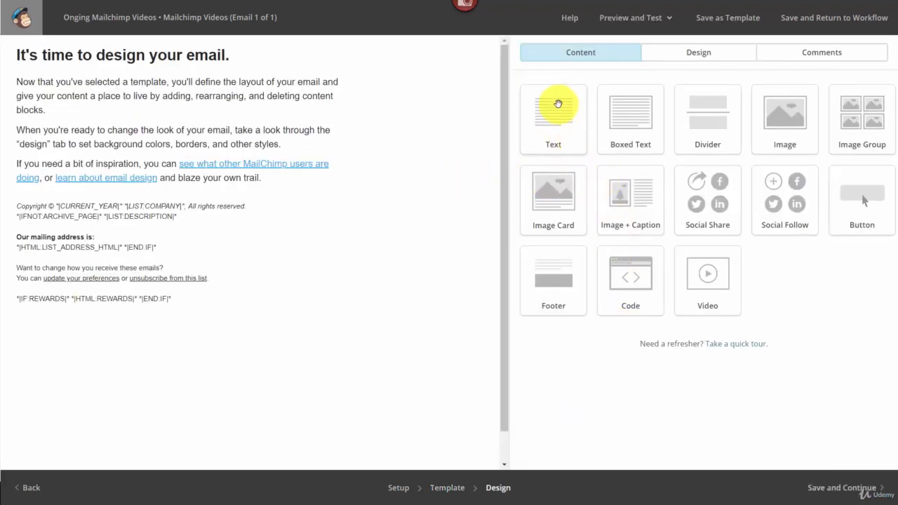
- Add a text block below the email's heading, replace its sample text with the copied accounting article, and save the block
left_click_drag(557, 105, 494, 103)
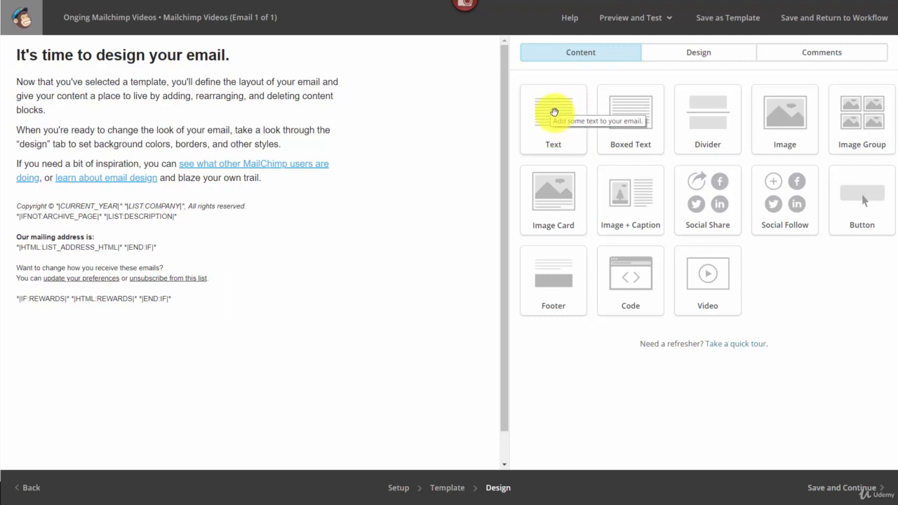
left_click_drag(554, 113, 231, 122)
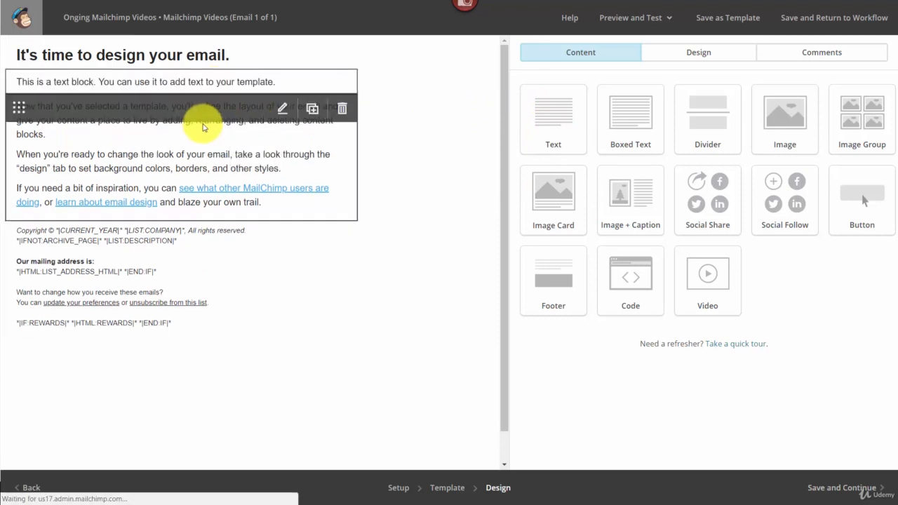
left_click_drag(523, 157, 736, 157)
key("ctrl+v")
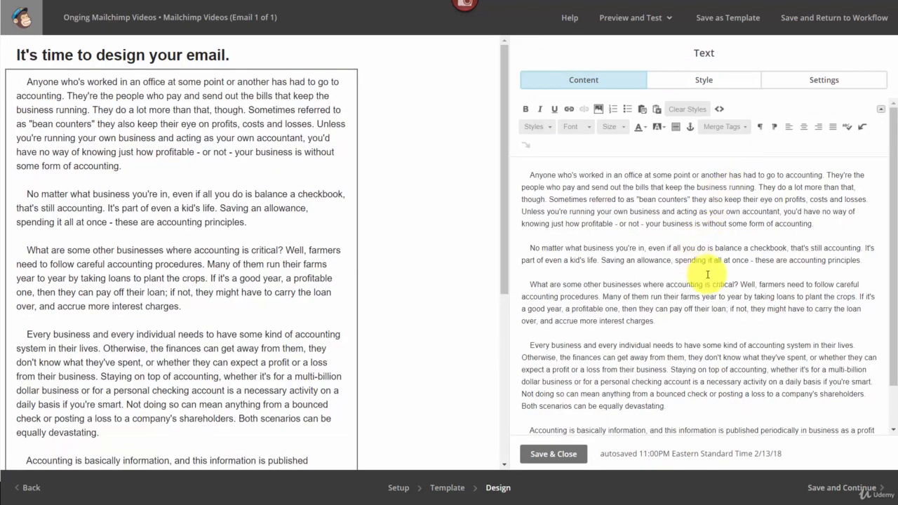
left_click(542, 456)
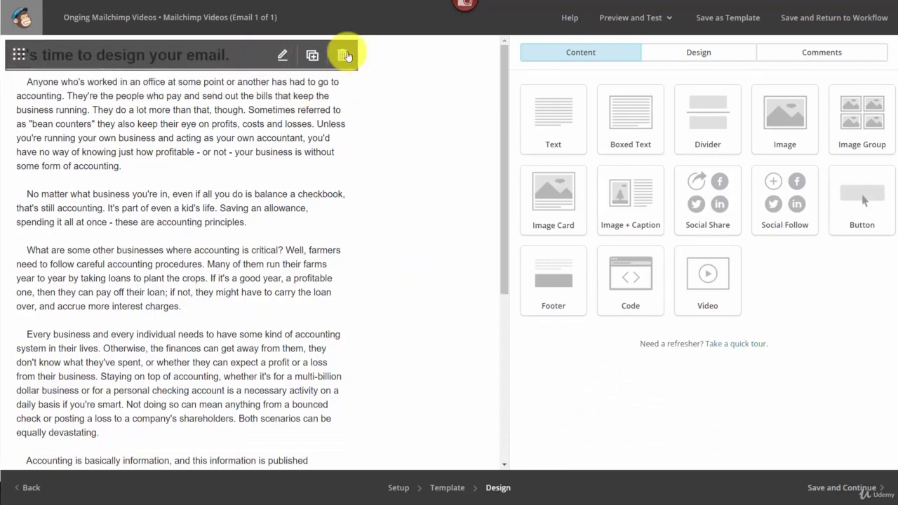
- Delete the placeholder heading block above the accounting article and save the first email to the workflow
left_click(342, 57)
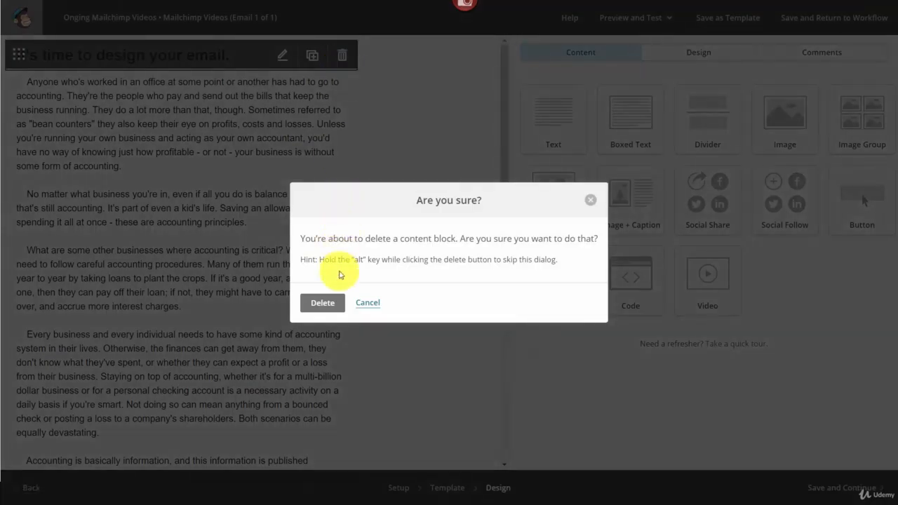
left_click(324, 302)
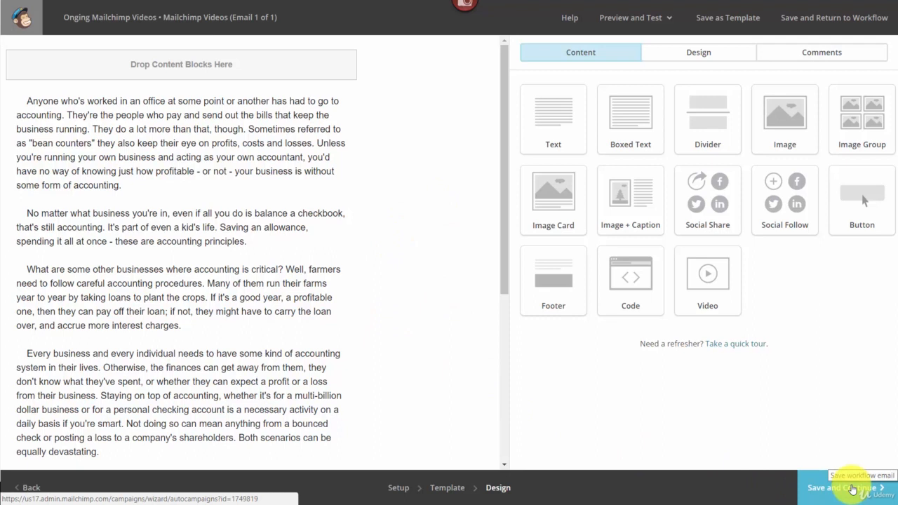
left_click(853, 489)
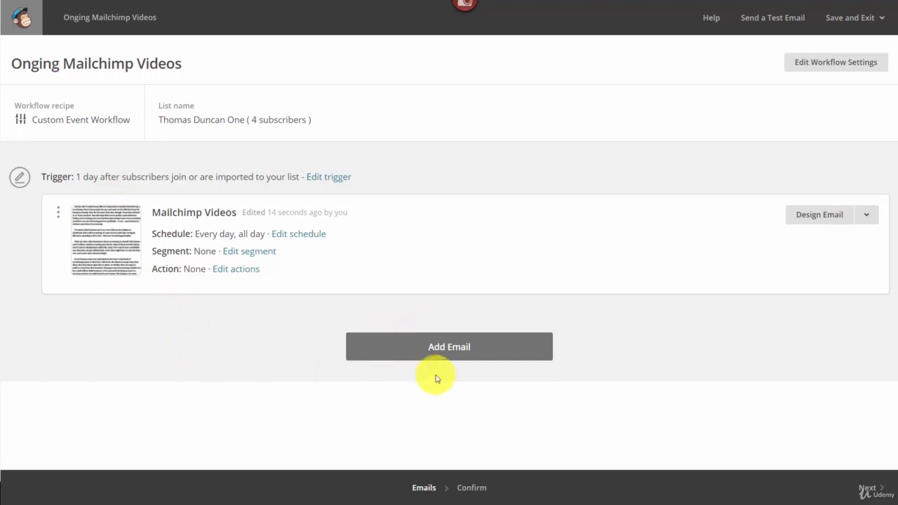
- Add a second email named "Mailchimp Videos" with subject "Video Two" and preview text "Start Using Mailchimp", using the Simple Text template
left_click(445, 353)
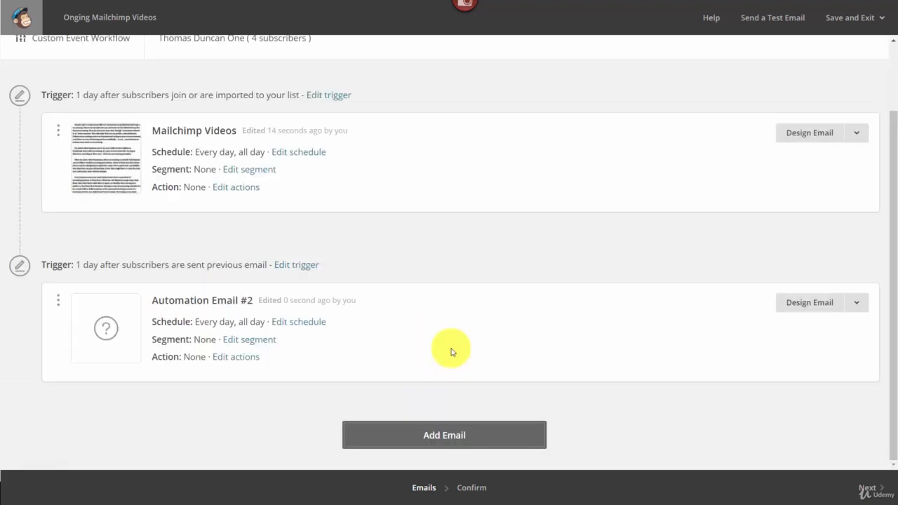
left_click(807, 307)
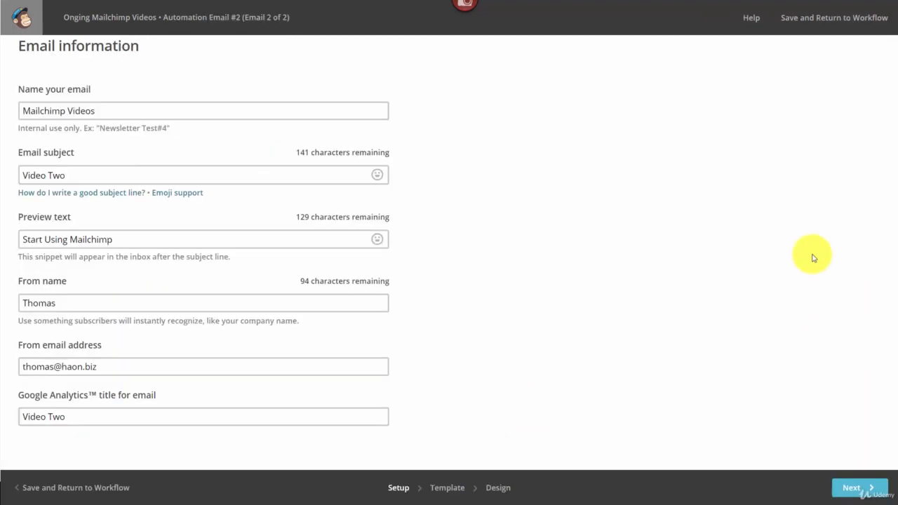
left_click(846, 494)
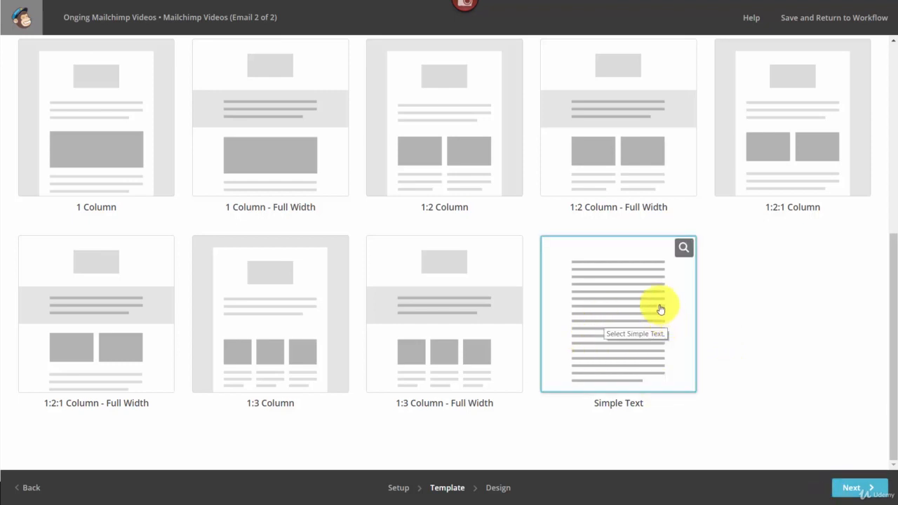
left_click(612, 308)
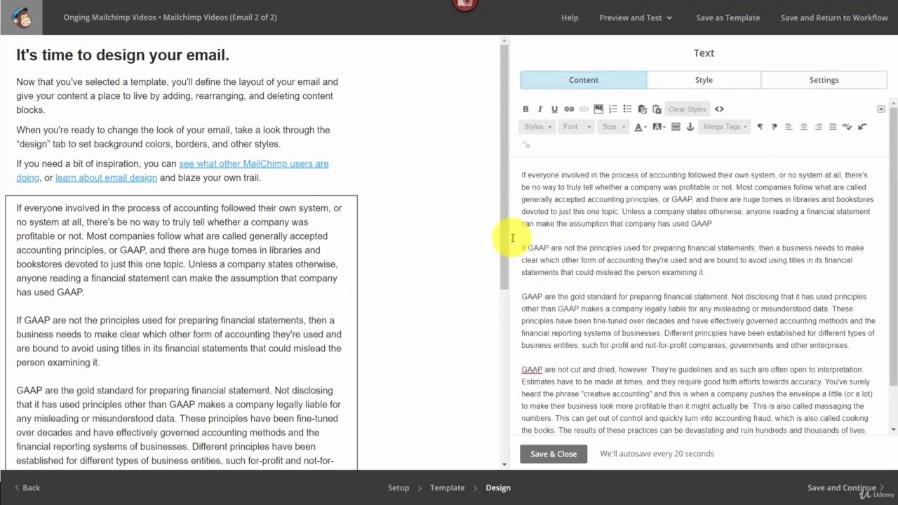
- Delete the placeholder introduction above the GAAP article and the footer block below it, and save the second email to the workflow
mouse_move(310, 84)
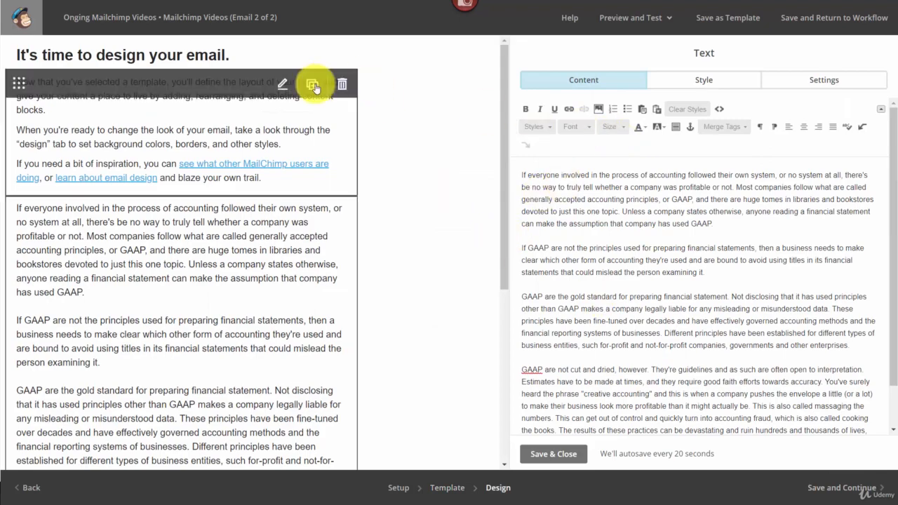
left_click(342, 85)
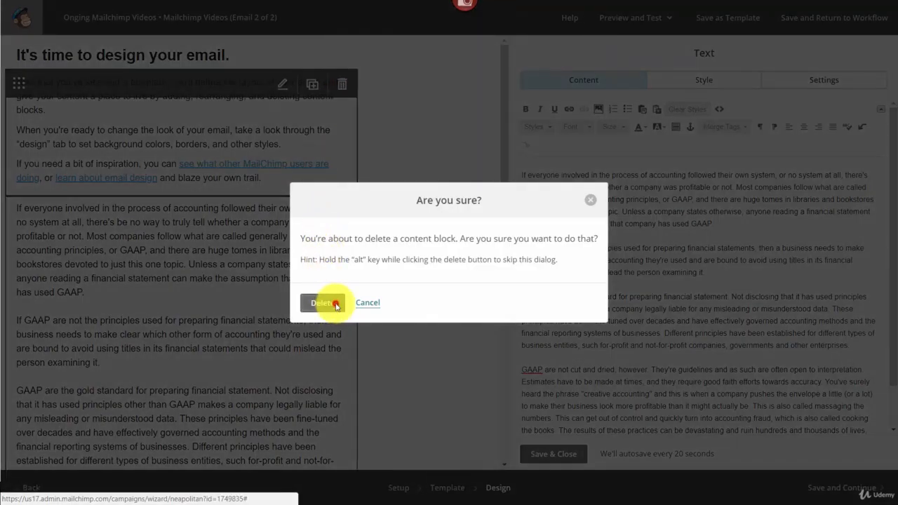
left_click(323, 302)
scroll(305, 269, "down", 5)
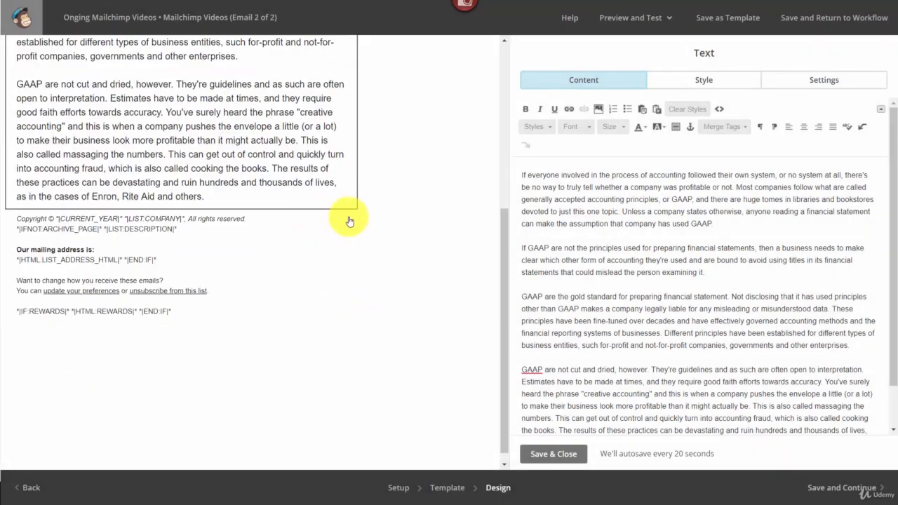
left_click(341, 225)
left_click(322, 302)
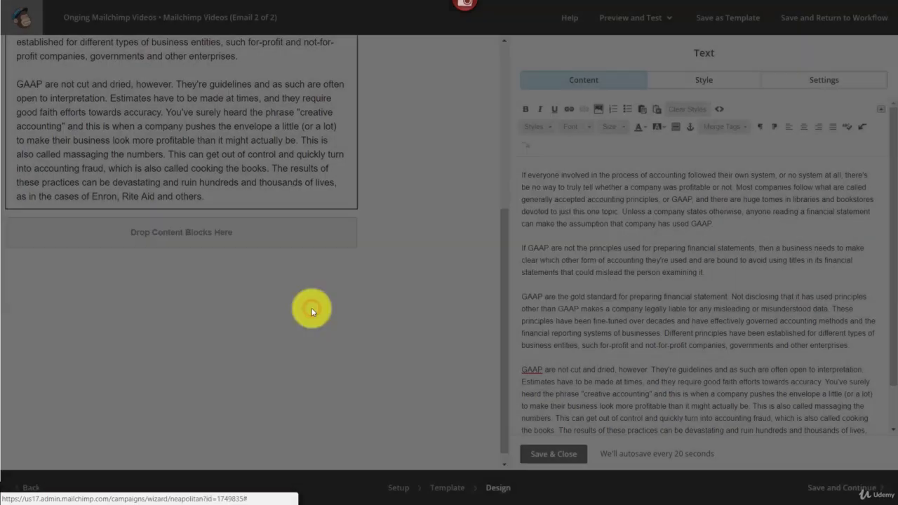
scroll(311, 305, "down", 3)
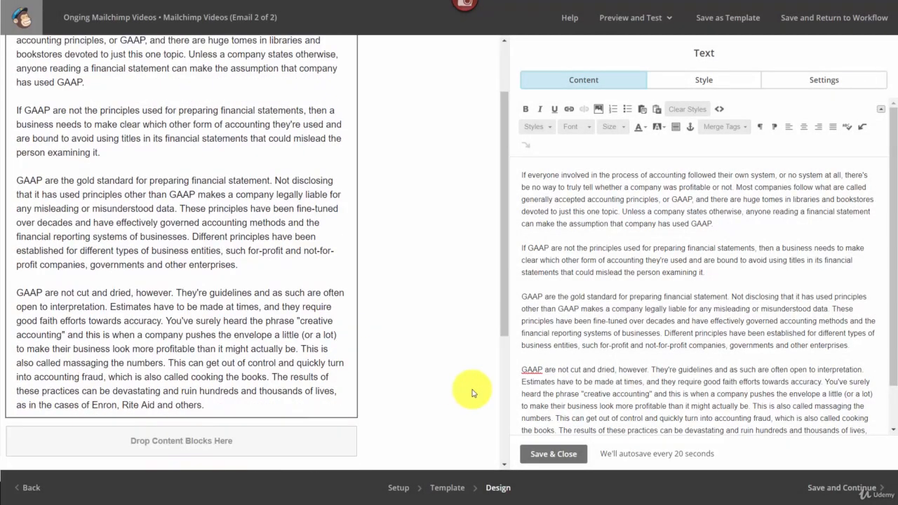
left_click(553, 454)
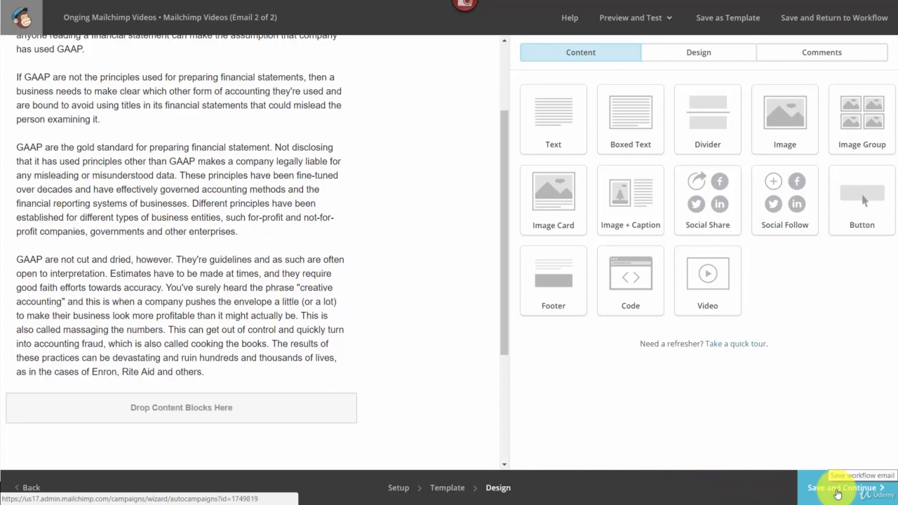
left_click(837, 495)
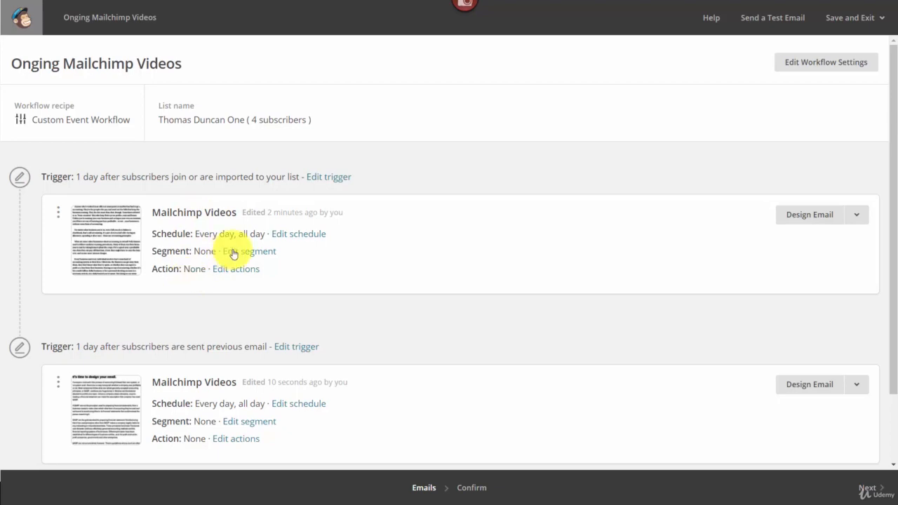
- Examine the first email's schedule settings, covering the sending days and the Send at and Only send between time options, without saving changes
left_click(289, 235)
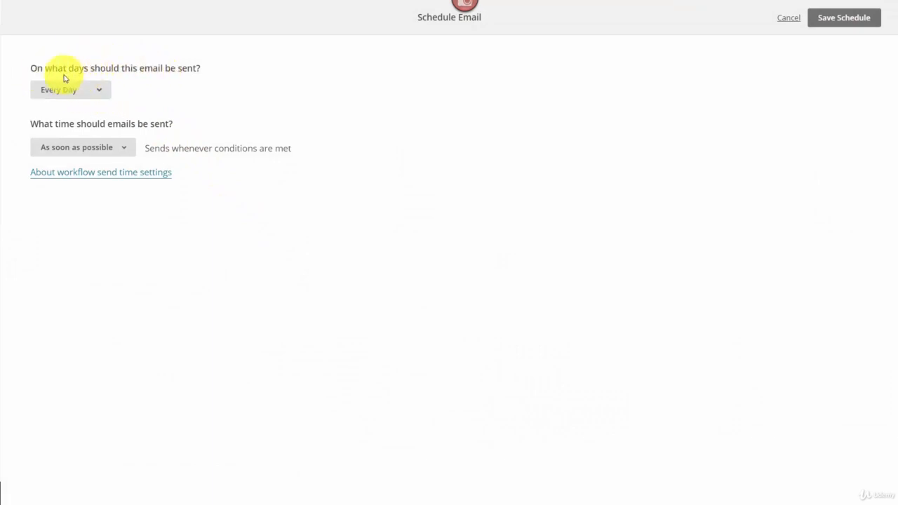
left_click(98, 92)
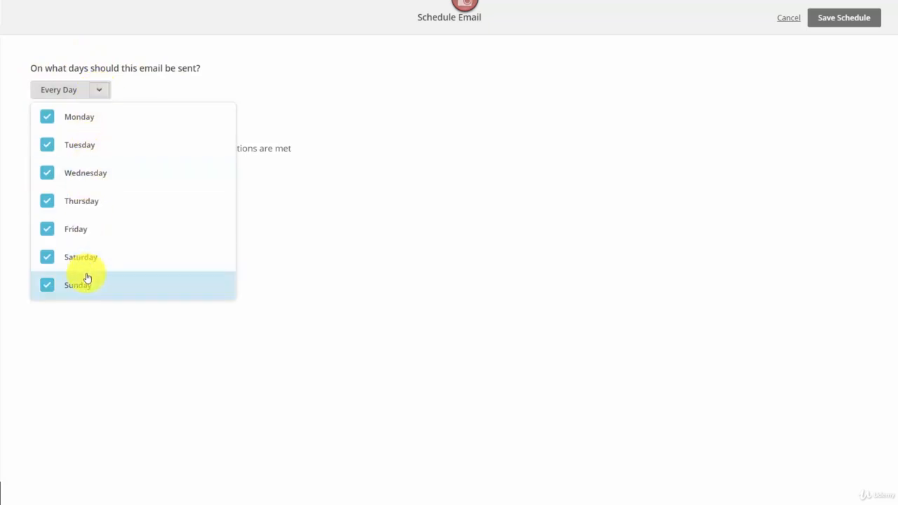
left_click(357, 258)
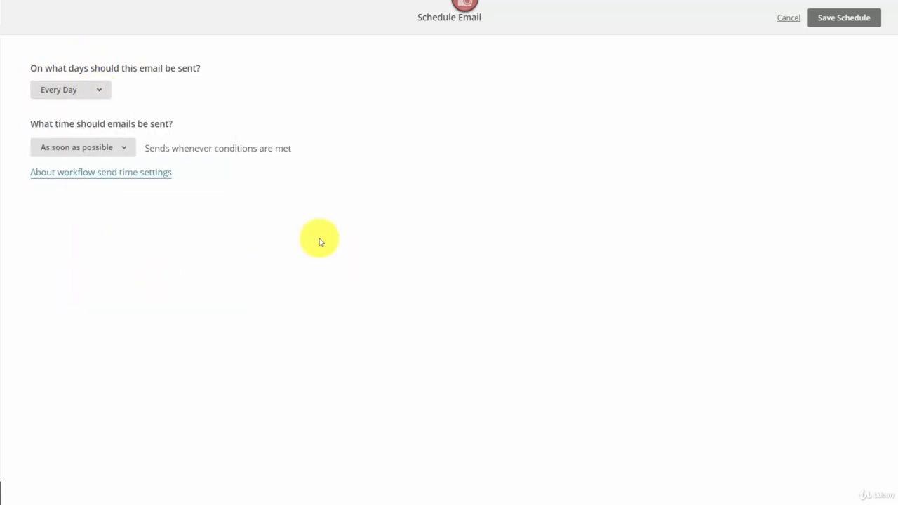
left_click(125, 149)
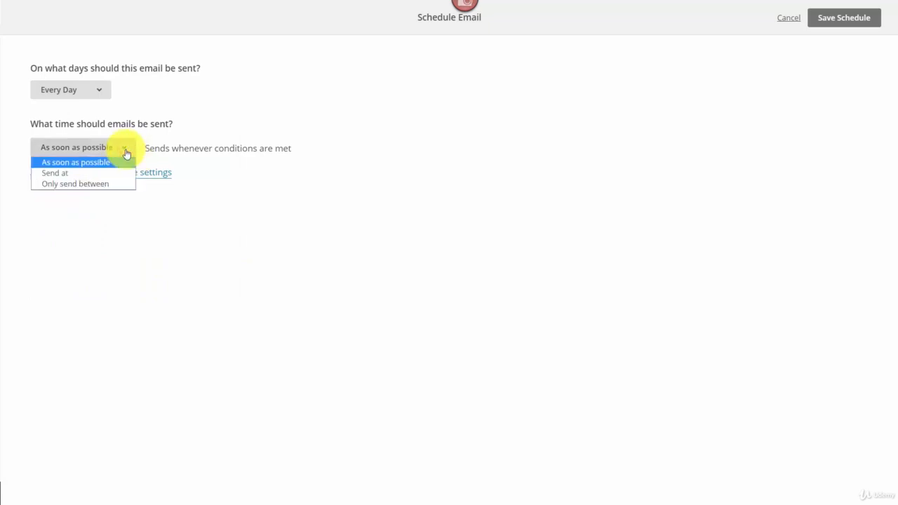
left_click(106, 173)
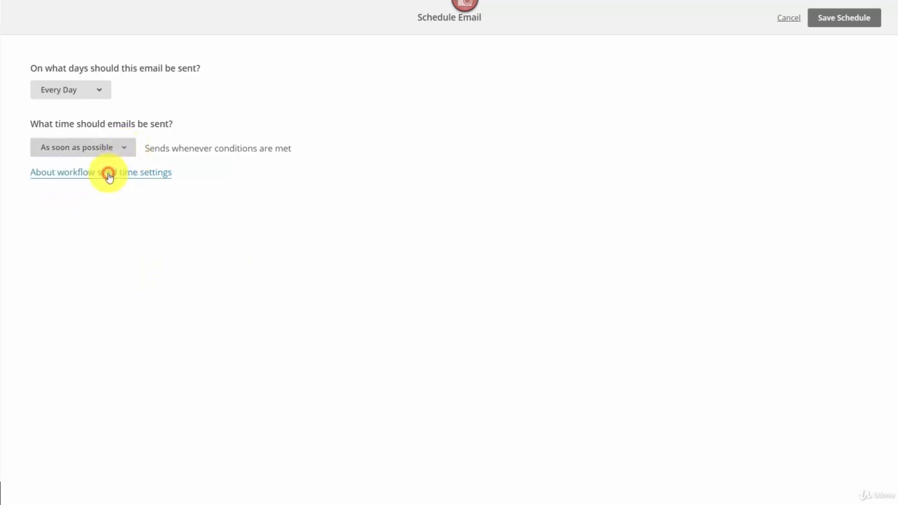
left_click(123, 148)
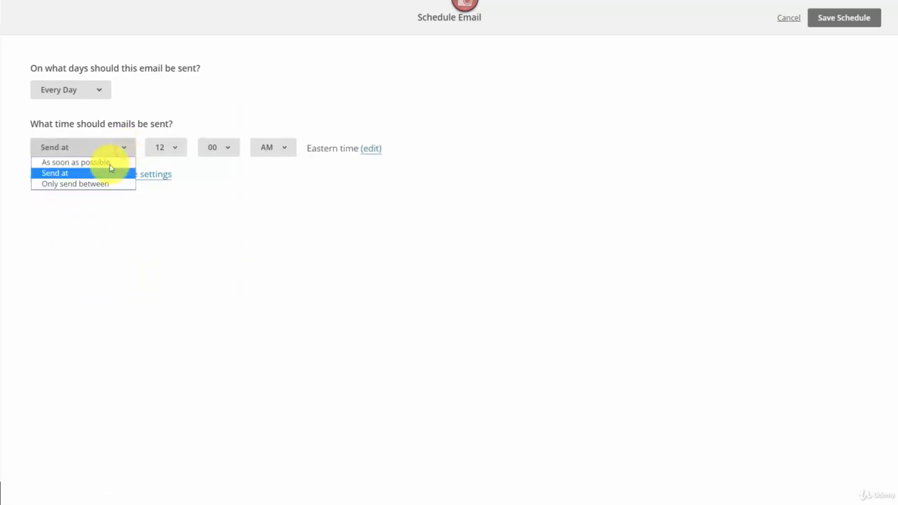
left_click(102, 185)
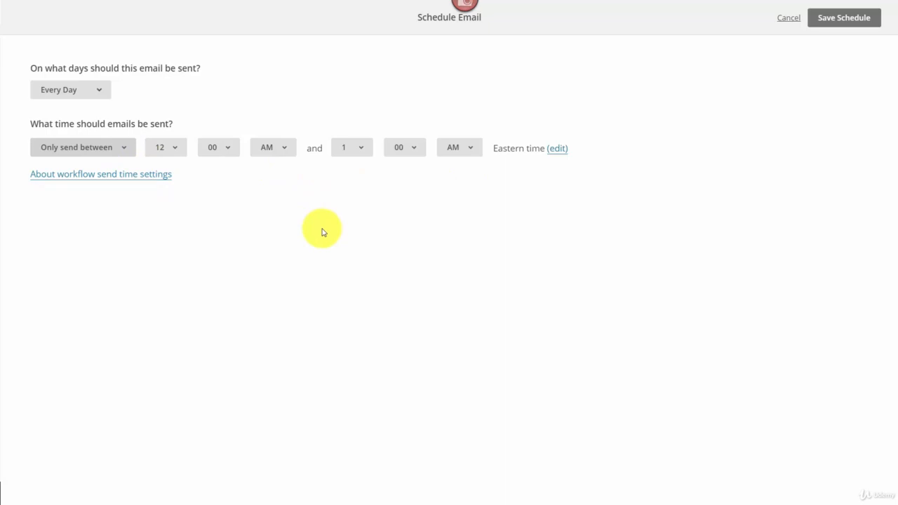
key("Escape")
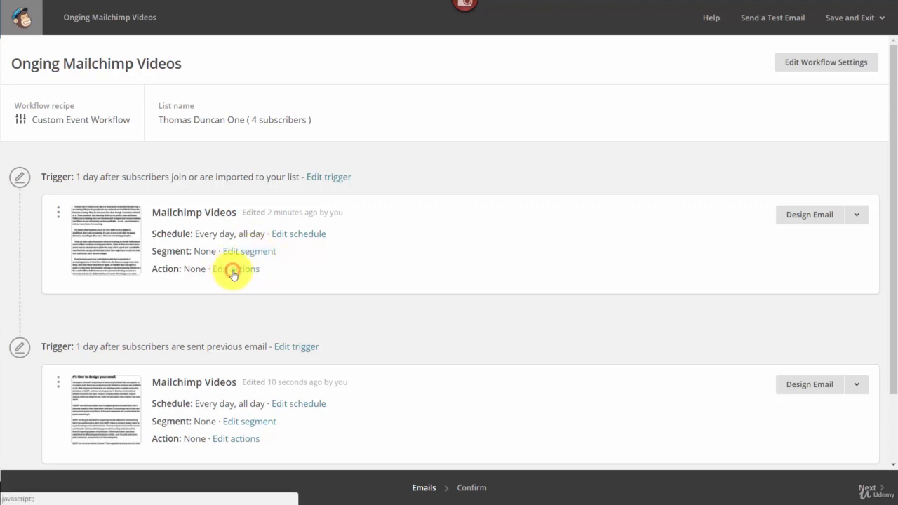
- Enable a post-sending list action for the first email in the workflow
left_click(233, 272)
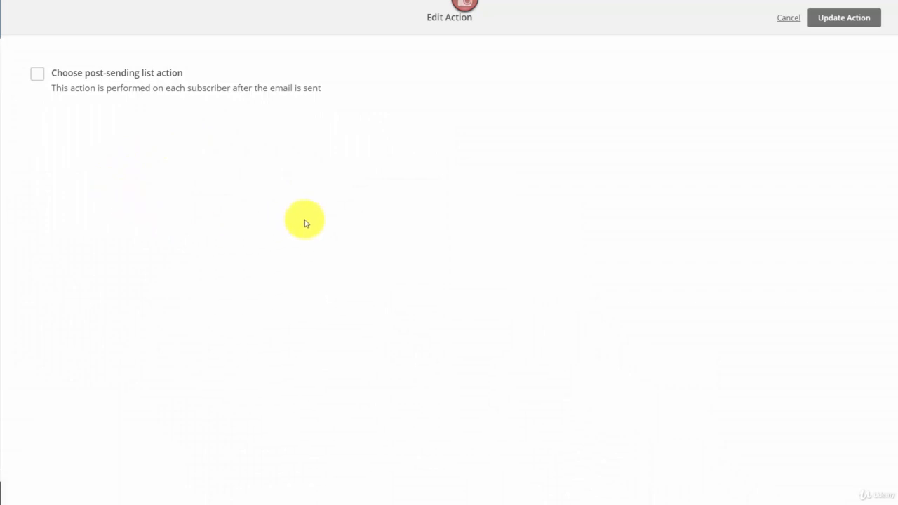
left_click(38, 74)
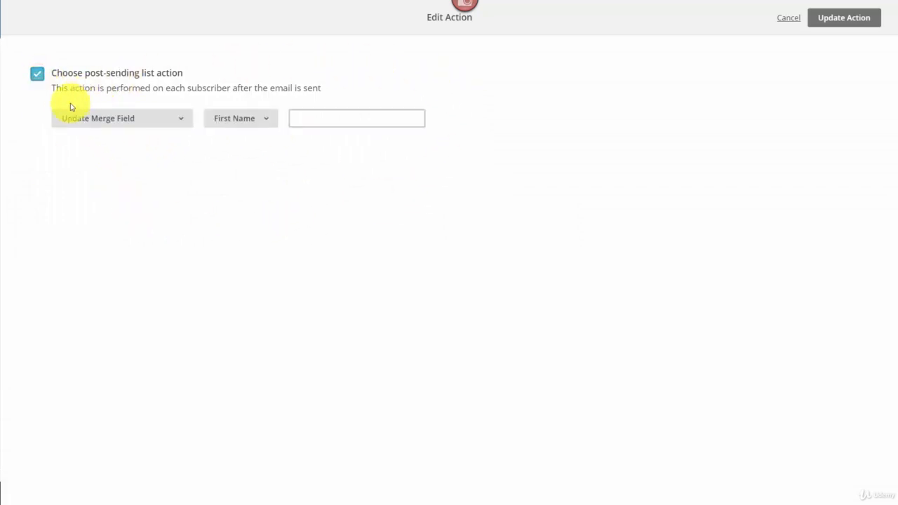